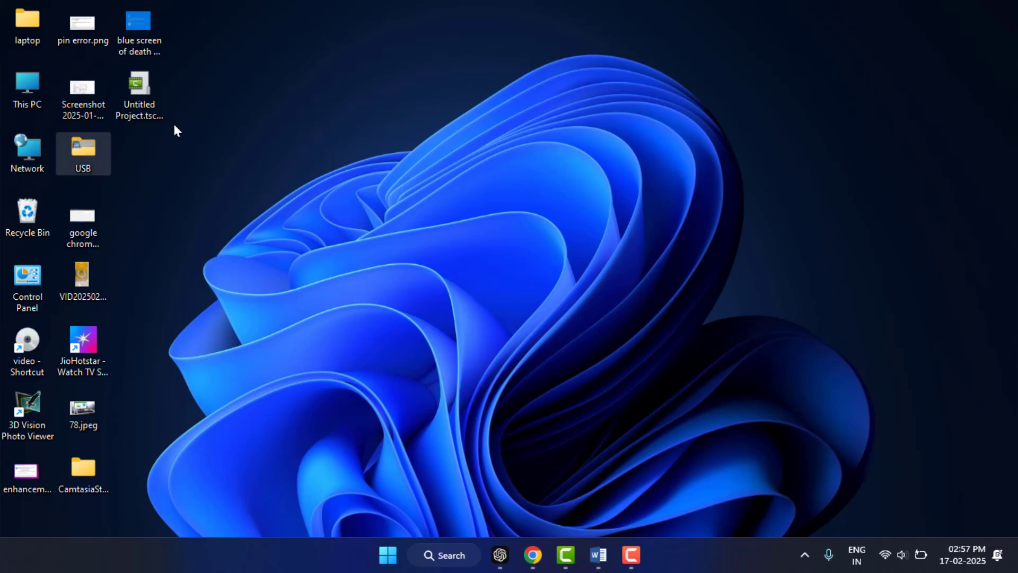
- Review the USB folder's Full control permission for the local user, closing without applying changes
{"action": "right_click", "coordinate": [100, 149]}
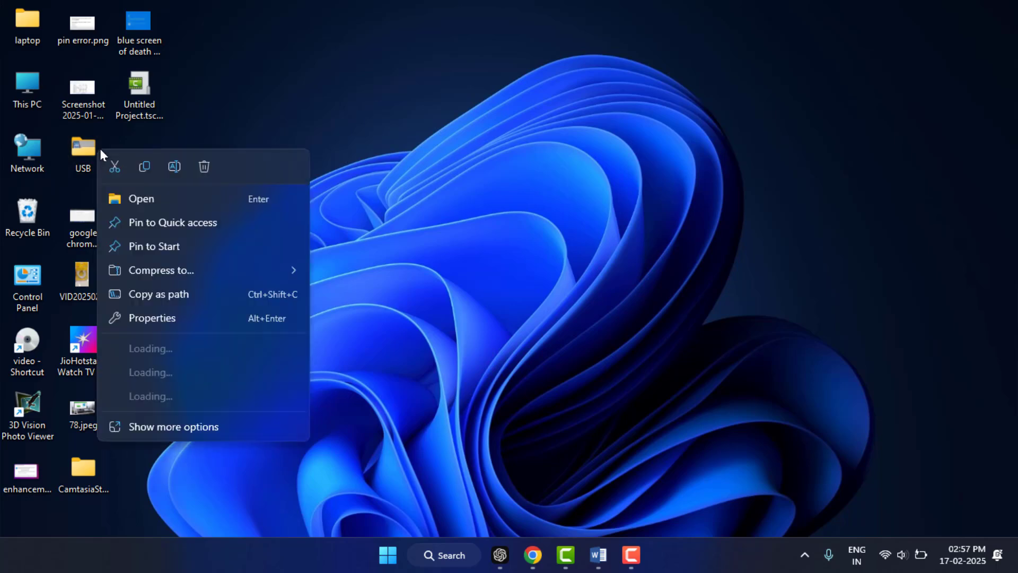
{"action": "left_click", "coordinate": [150, 318]}
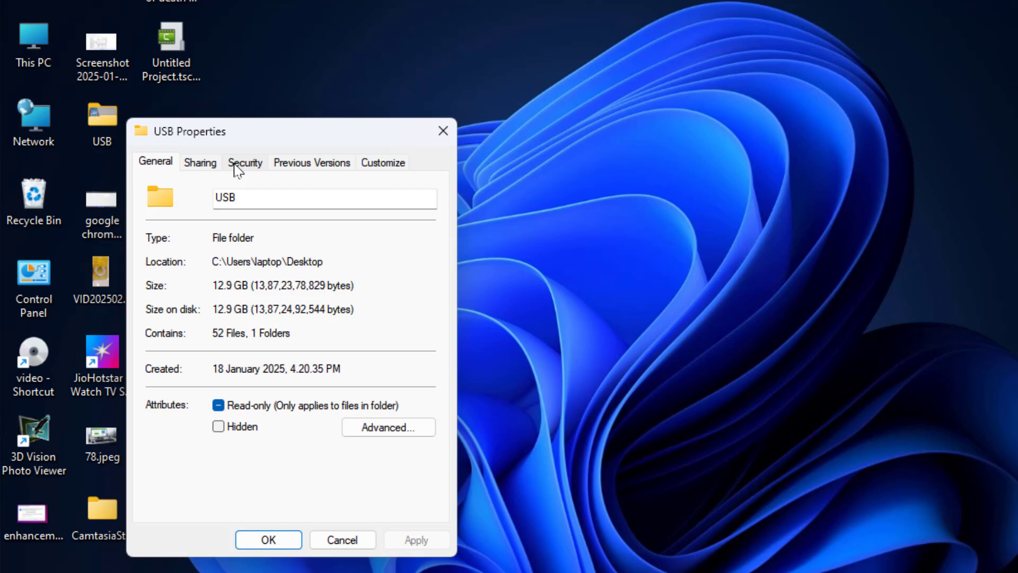
{"action": "left_click", "coordinate": [199, 185]}
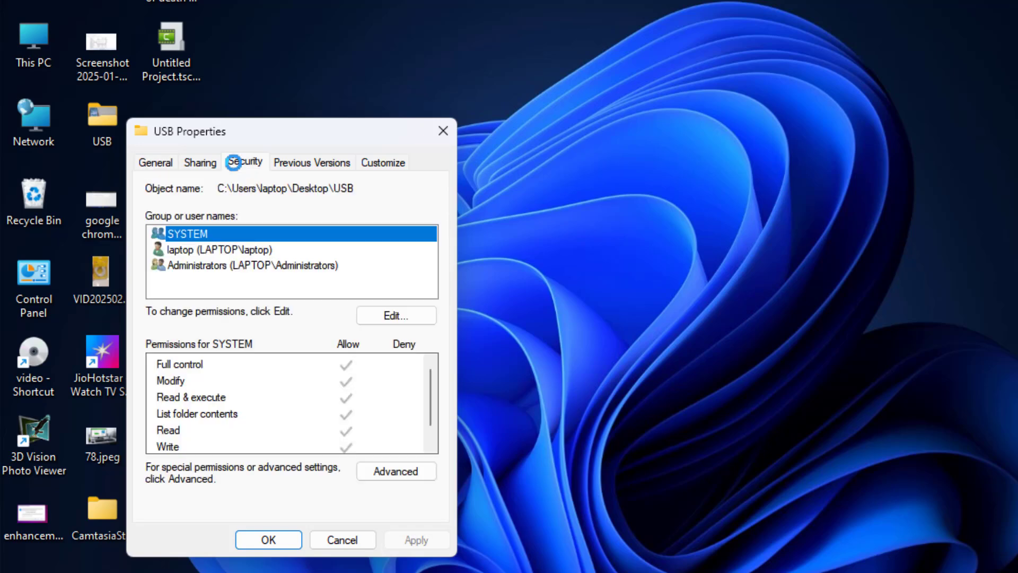
{"action": "left_click", "coordinate": [240, 250]}
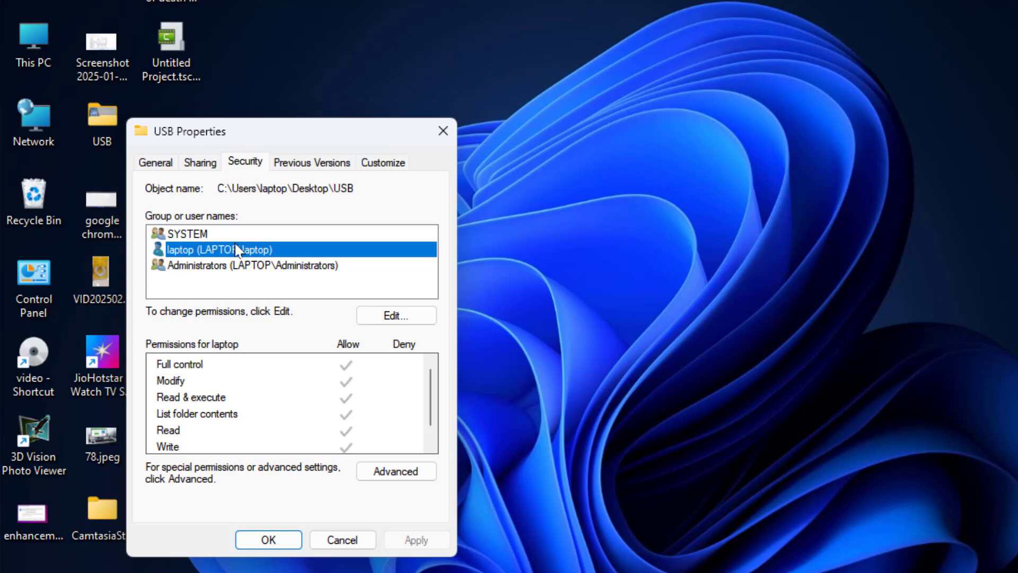
{"action": "left_click", "coordinate": [404, 323]}
{"action": "left_click", "coordinate": [274, 304]}
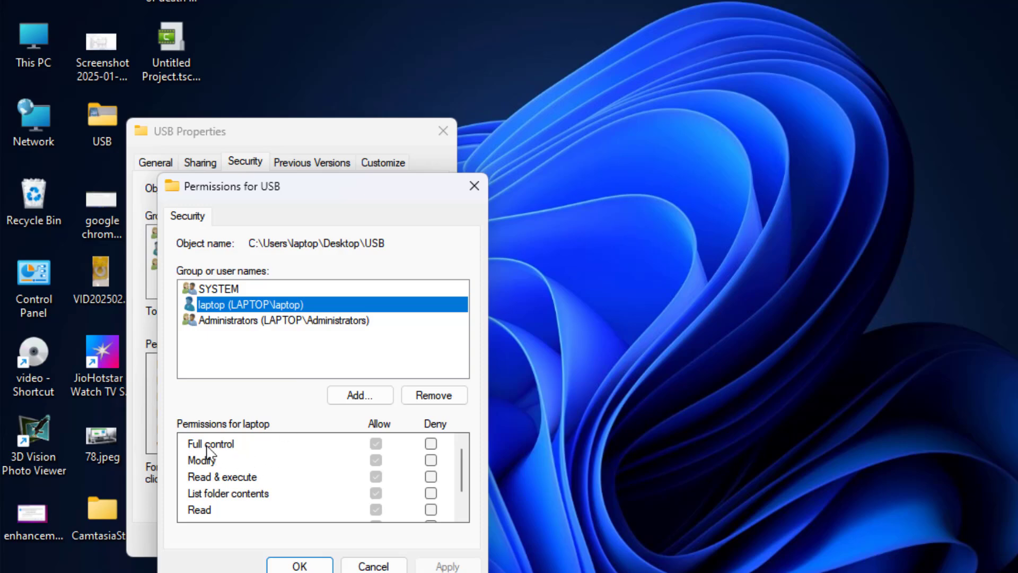
{"action": "left_click", "coordinate": [437, 448]}
{"action": "left_click", "coordinate": [434, 445]}
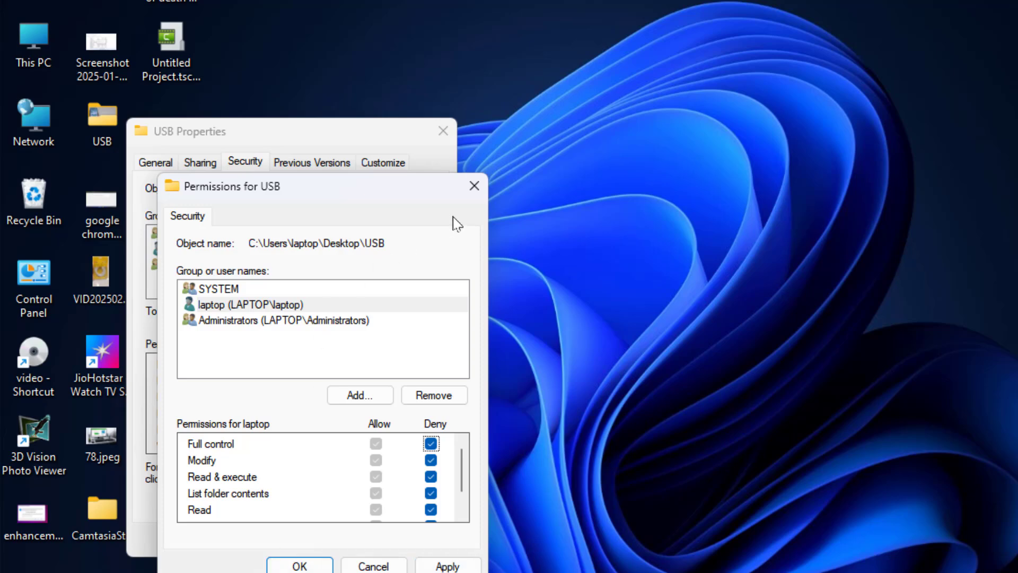
{"action": "left_click", "coordinate": [475, 186]}
{"action": "left_click", "coordinate": [443, 130]}
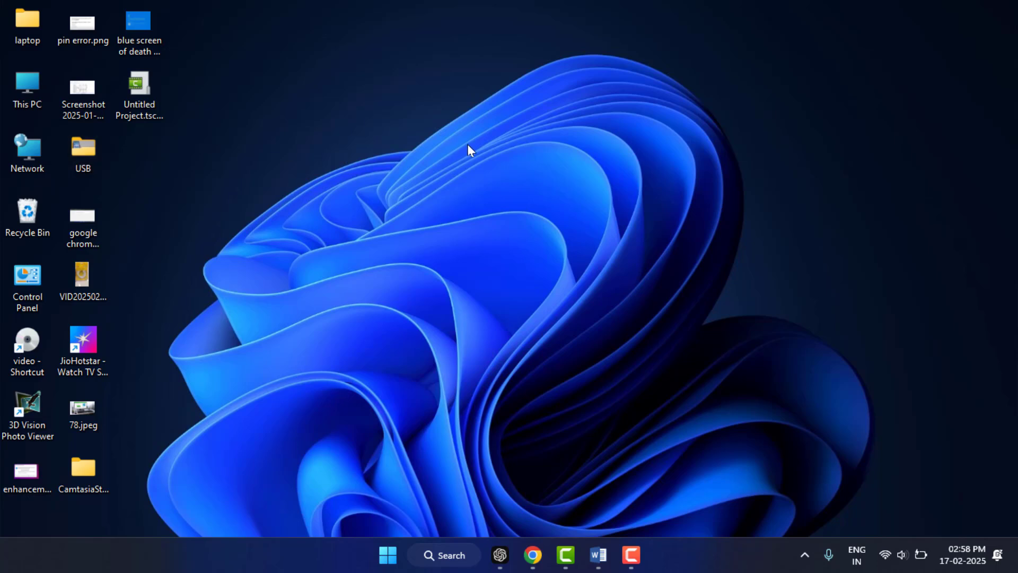
- Run sfc /scannow in an administrator Command Prompt, then close the window
{"action": "right_click", "coordinate": [467, 144]}
{"action": "left_click", "coordinate": [520, 209]}
{"action": "key", "text": "super"}
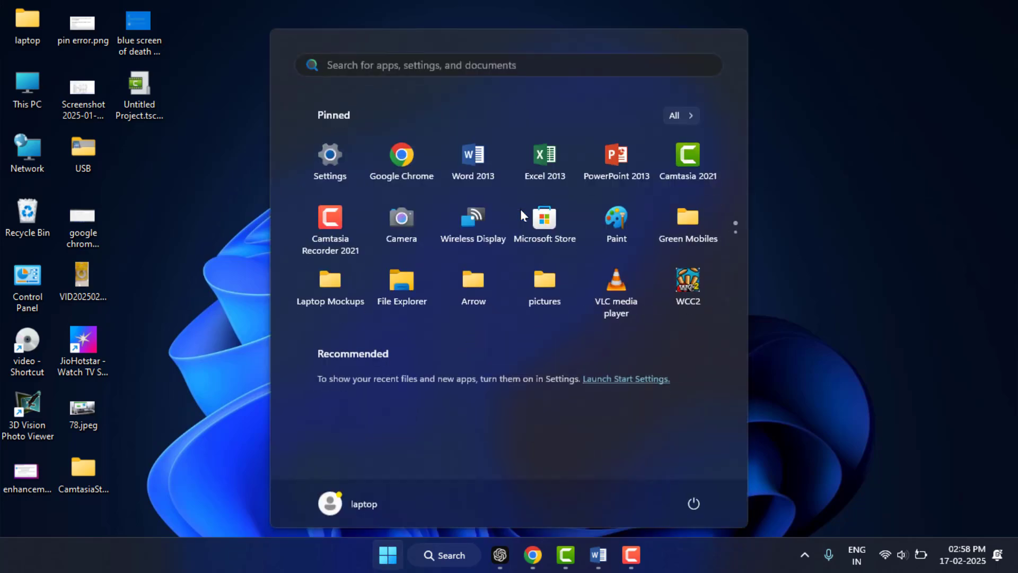
{"action": "type", "text": "cm"}
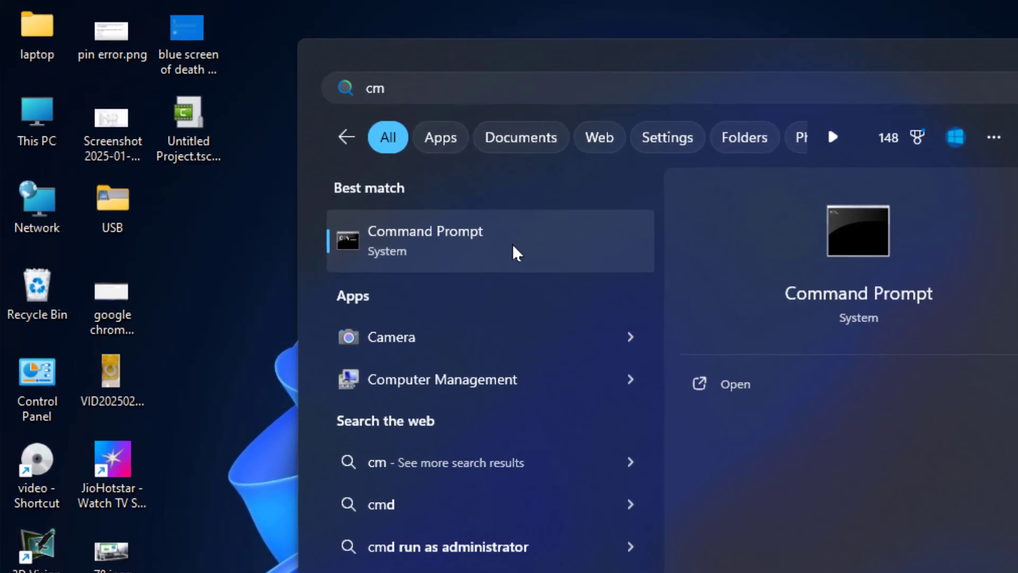
{"action": "right_click", "coordinate": [558, 266]}
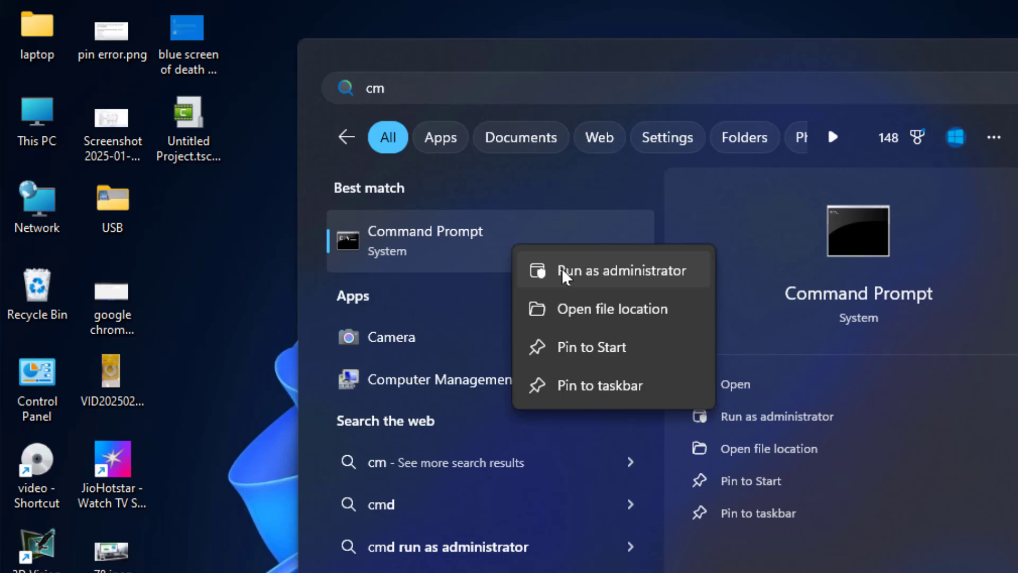
{"action": "key", "text": "Escape"}
{"action": "left_click", "coordinate": [564, 268]}
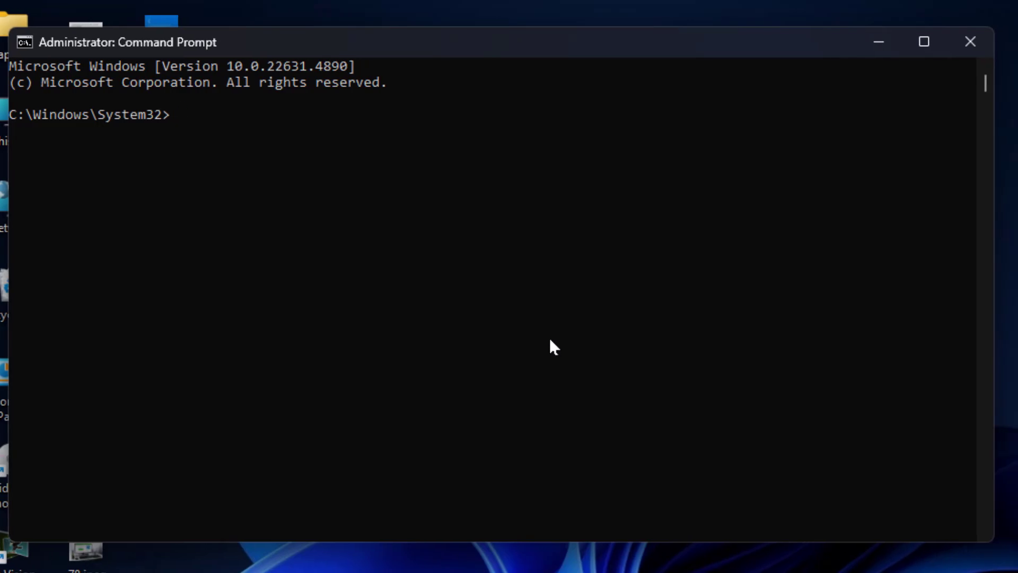
{"action": "type", "text": "sfc /scannow"}
{"action": "mouse_move", "coordinate": [942, 44]}
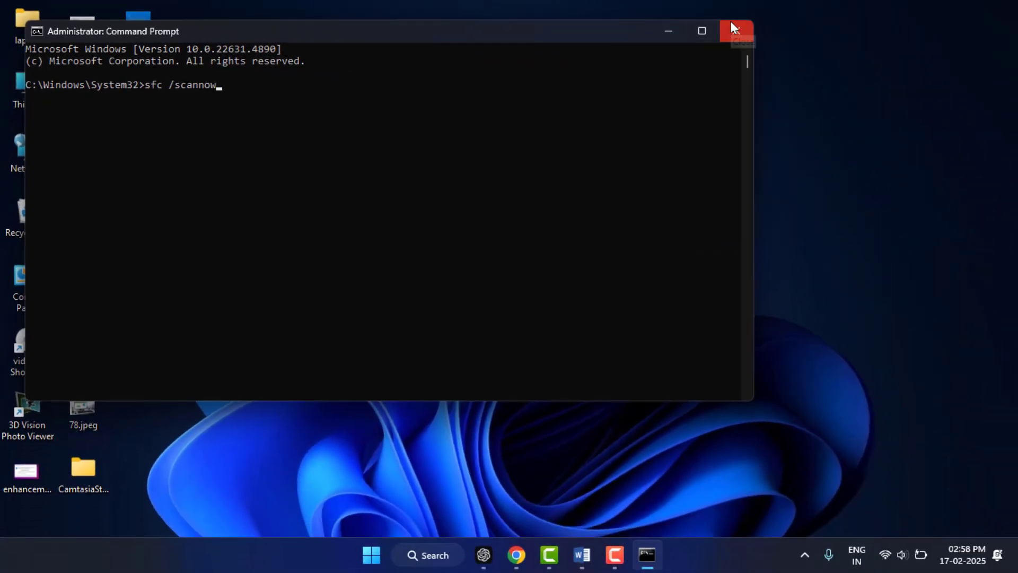
{"action": "left_click", "coordinate": [732, 27]}
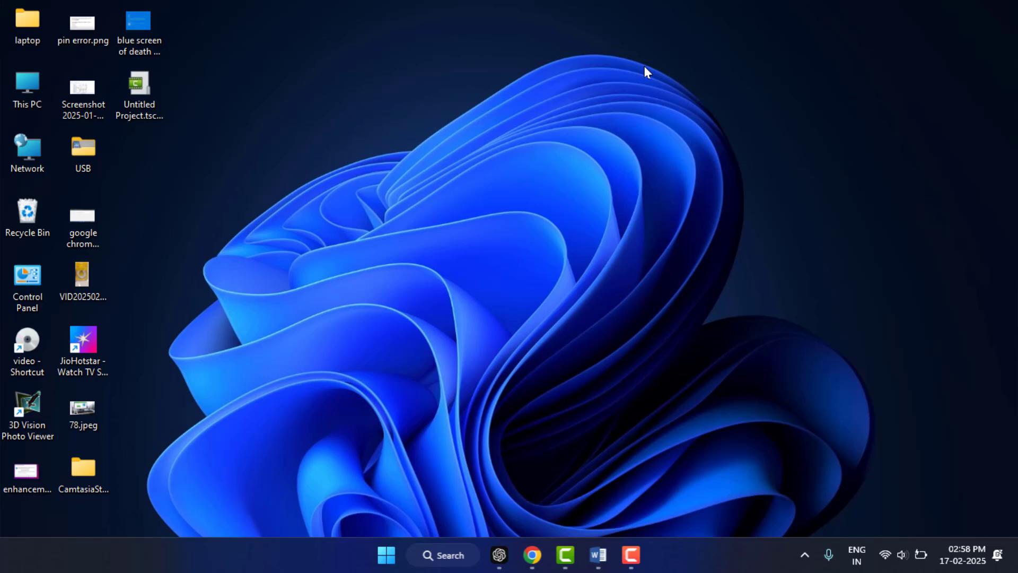
- Refresh the desktop and open Settings to Privacy & security › Windows Security
{"action": "right_click", "coordinate": [702, 158]}
{"action": "left_click", "coordinate": [698, 126]}
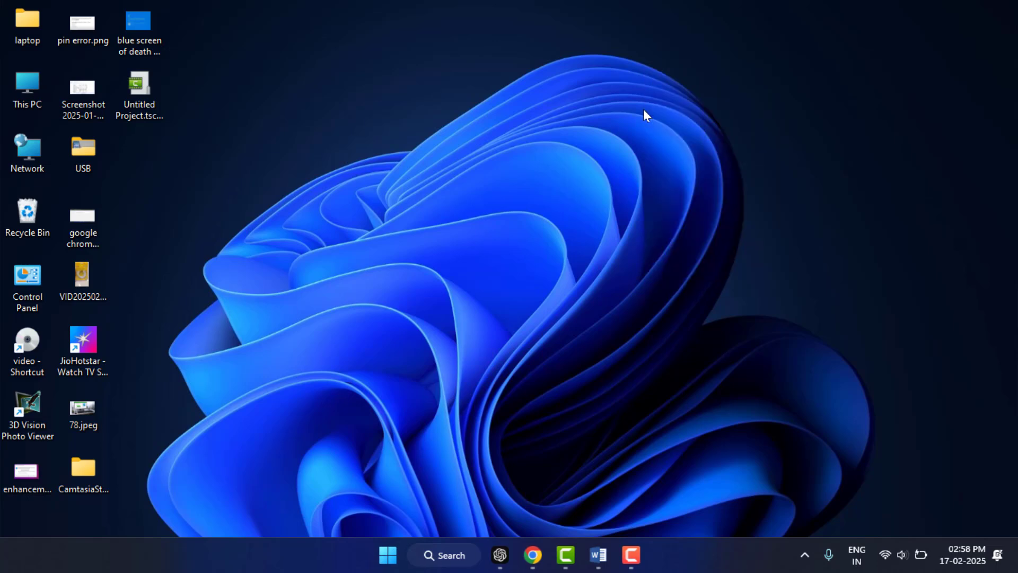
{"action": "right_click", "coordinate": [587, 101]}
{"action": "left_click", "coordinate": [659, 165]}
{"action": "key", "text": "super+i"}
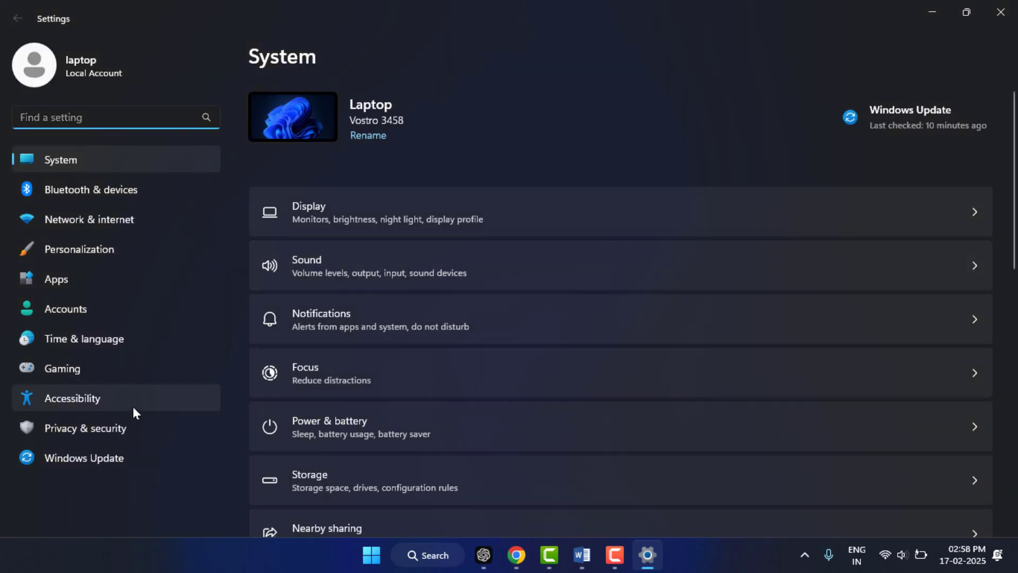
{"action": "left_click", "coordinate": [131, 425]}
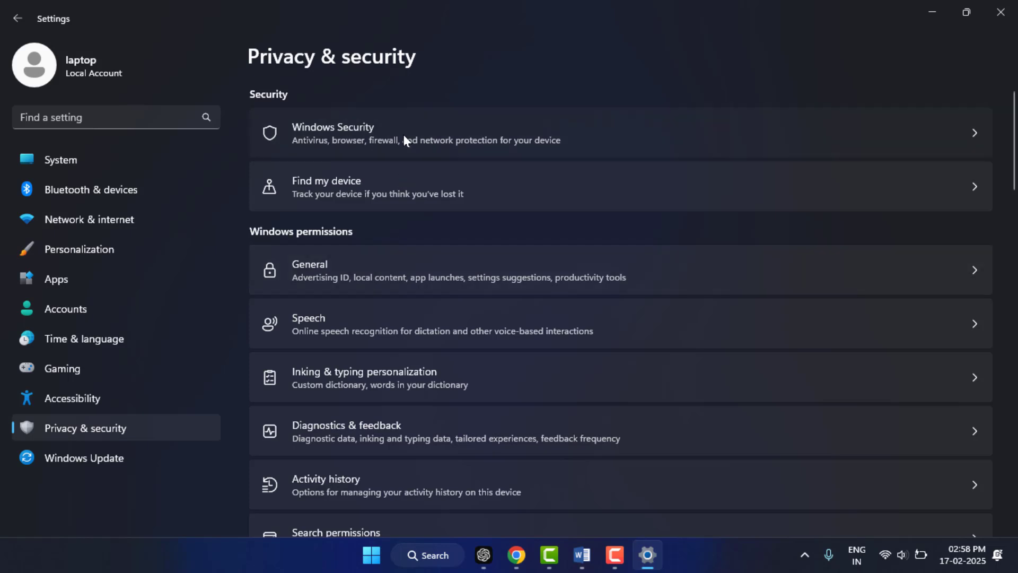
{"action": "left_click", "coordinate": [403, 135]}
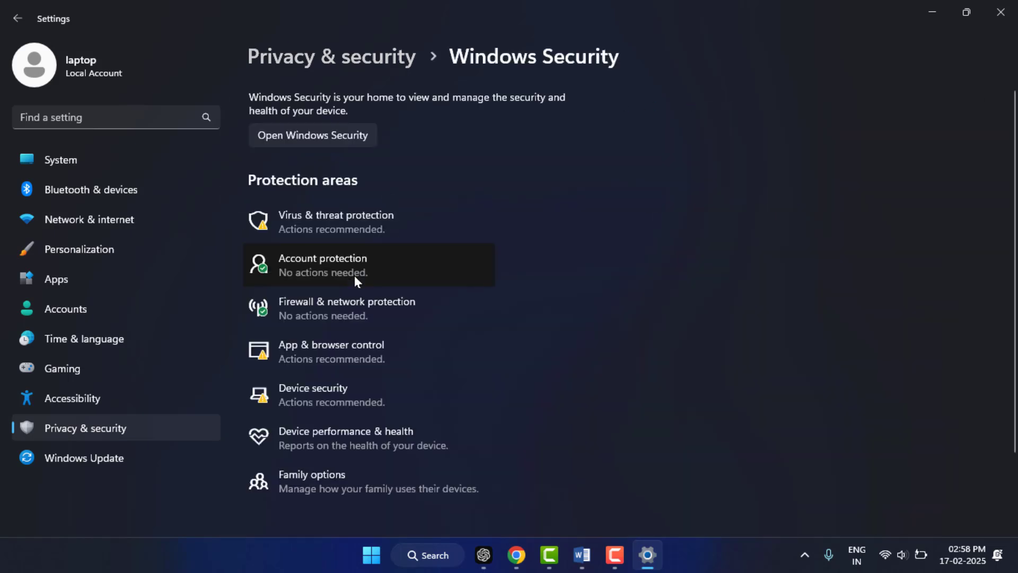
- Check the Virus & threat protection settings, confirming Real-time protection is On, then close both windows
{"action": "left_click", "coordinate": [362, 232]}
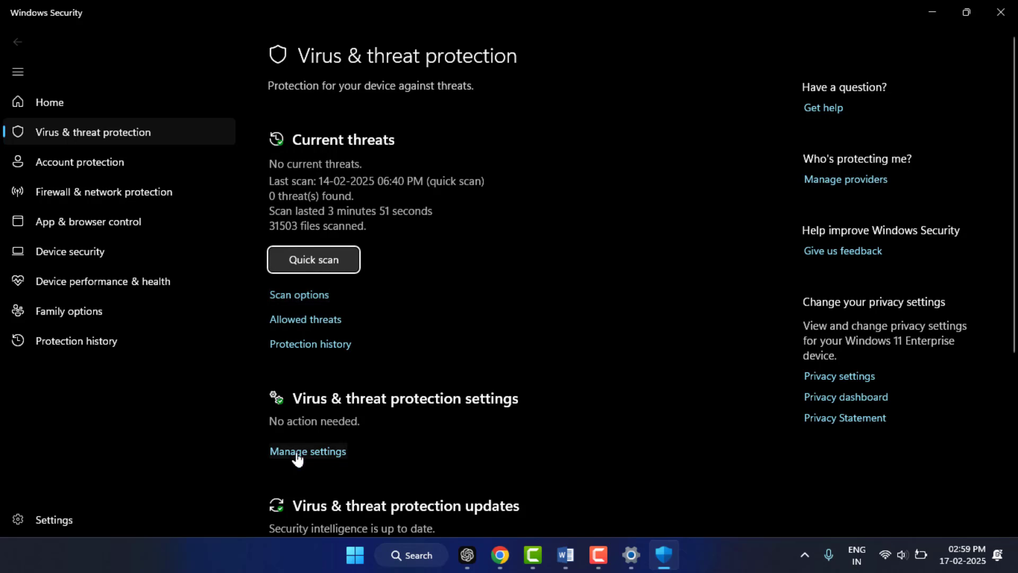
{"action": "left_click", "coordinate": [297, 451]}
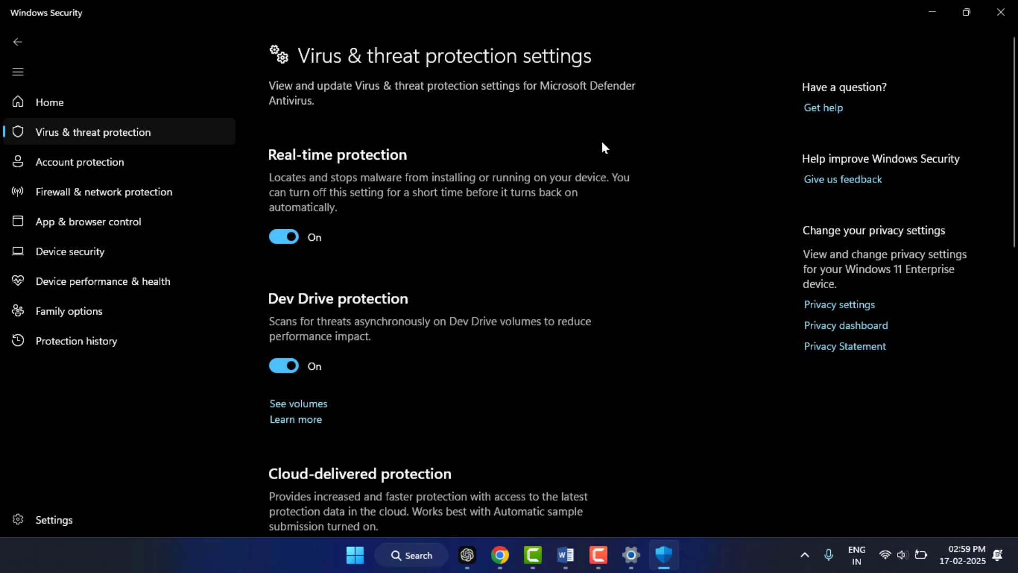
{"action": "left_click", "coordinate": [1001, 12]}
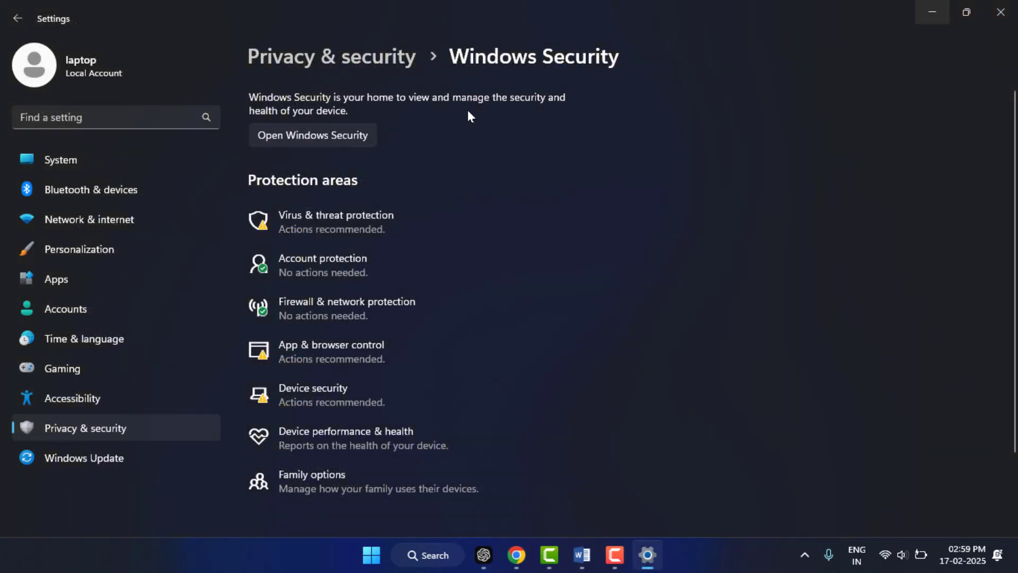
{"action": "left_click", "coordinate": [1001, 12]}
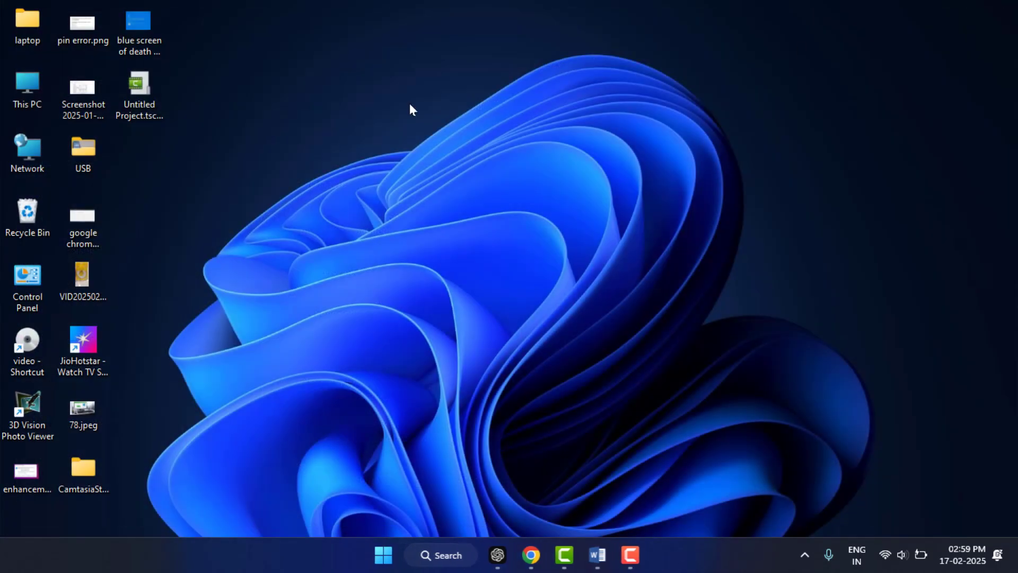
- Run Check for updates in Windows Update, then return to the System page showing it checked 1 minute ago
{"action": "right_click", "coordinate": [460, 176]}
{"action": "left_click", "coordinate": [460, 176]}
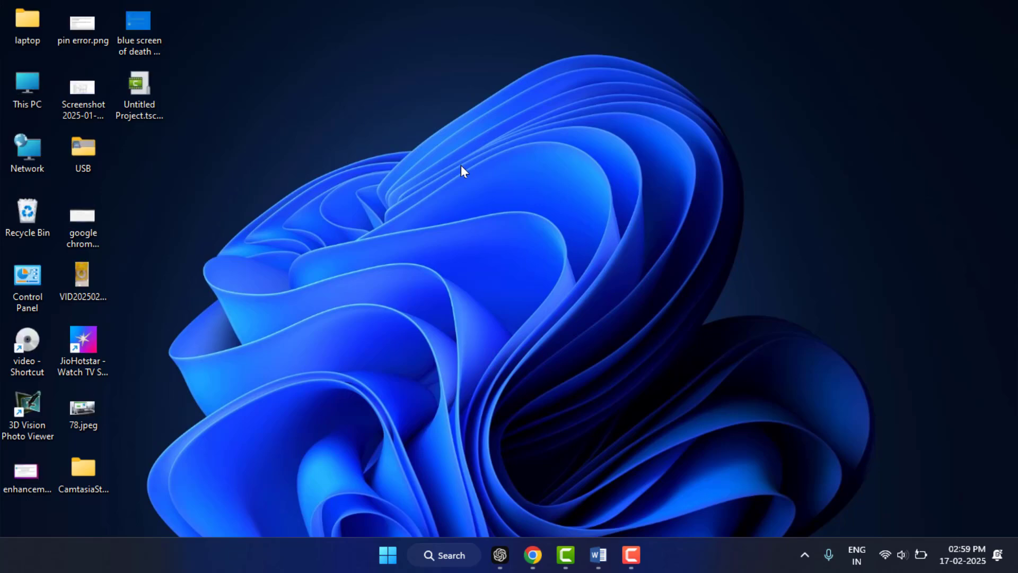
{"action": "key", "text": "super+i"}
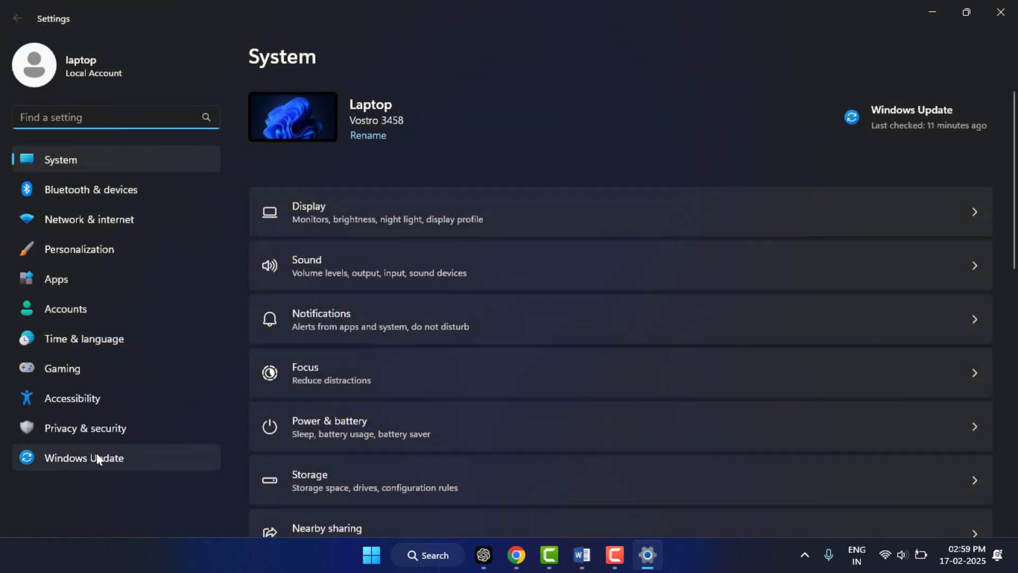
{"action": "left_click", "coordinate": [111, 452]}
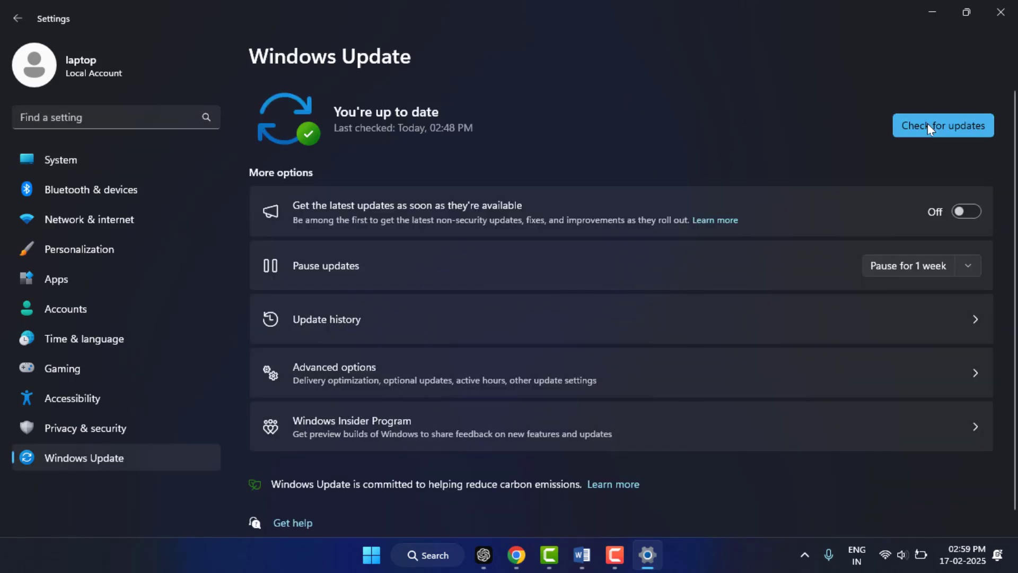
{"action": "left_click", "coordinate": [928, 127]}
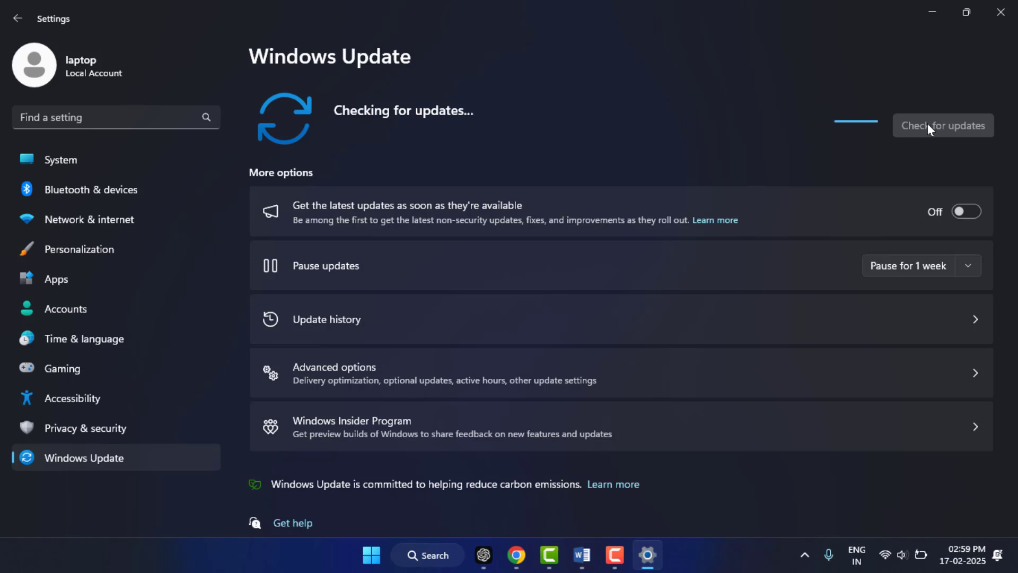
{"action": "left_click", "coordinate": [75, 157]}
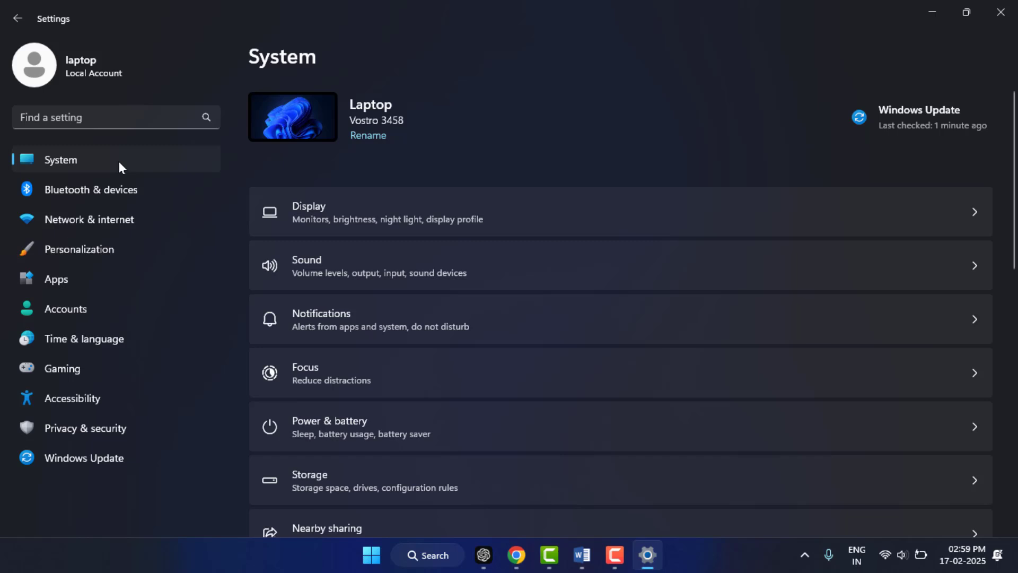
- View Accounts › Your info, confirming a Local Account with Administrator rights
{"action": "scroll", "coordinate": [401, 275], "scroll_direction": "down", "scroll_amount": 4}
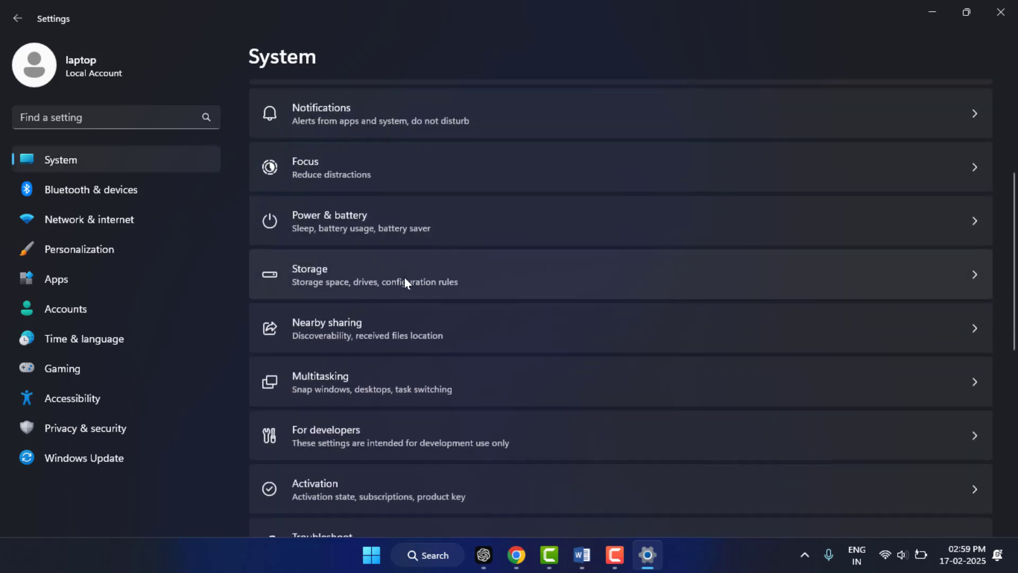
{"action": "left_click", "coordinate": [101, 308]}
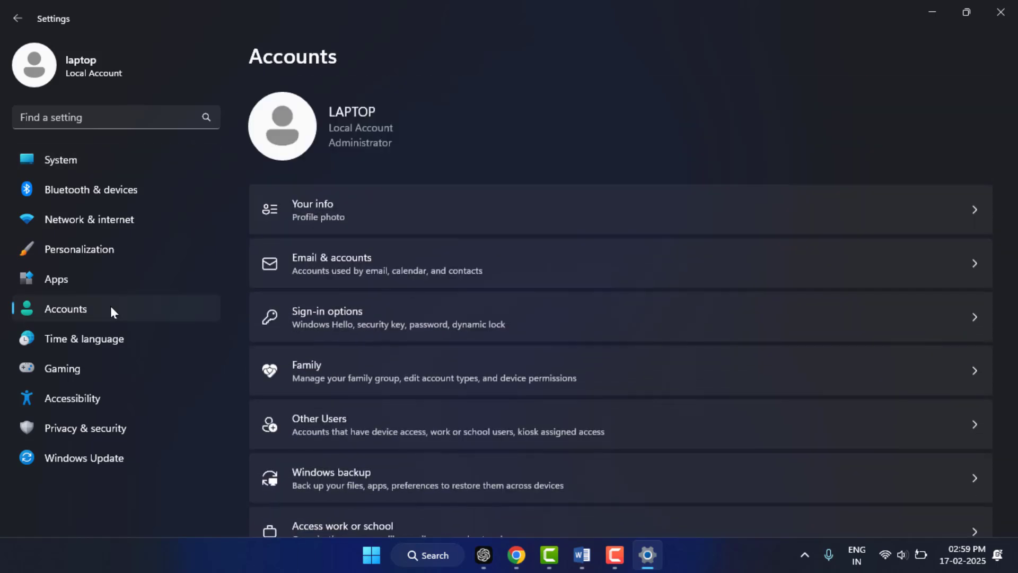
{"action": "left_click", "coordinate": [416, 220]}
{"action": "scroll", "coordinate": [371, 297], "scroll_direction": "down", "scroll_amount": 5}
{"action": "left_click", "coordinate": [348, 342]}
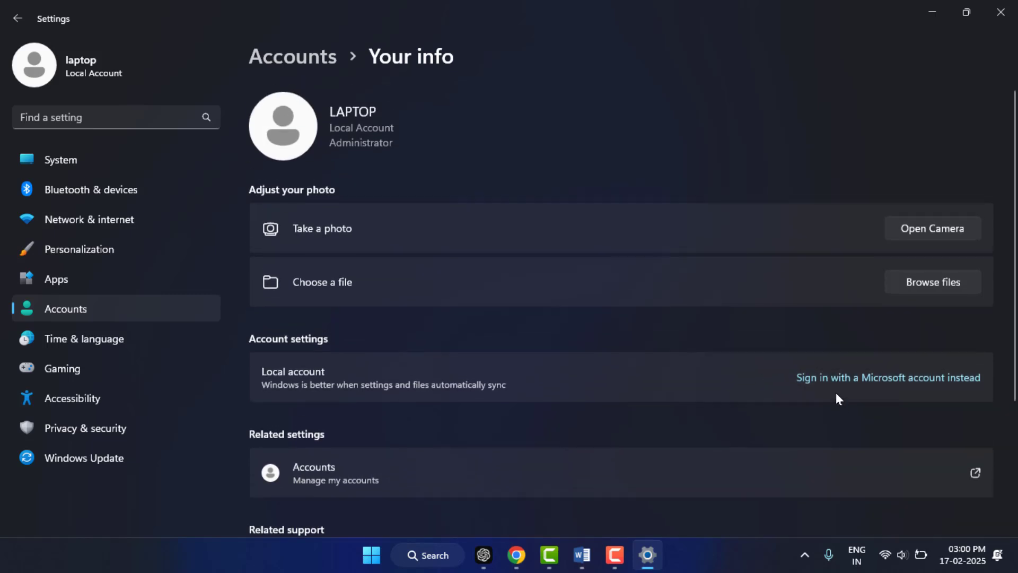
{"action": "scroll", "coordinate": [835, 399], "scroll_direction": "down", "scroll_amount": 3}
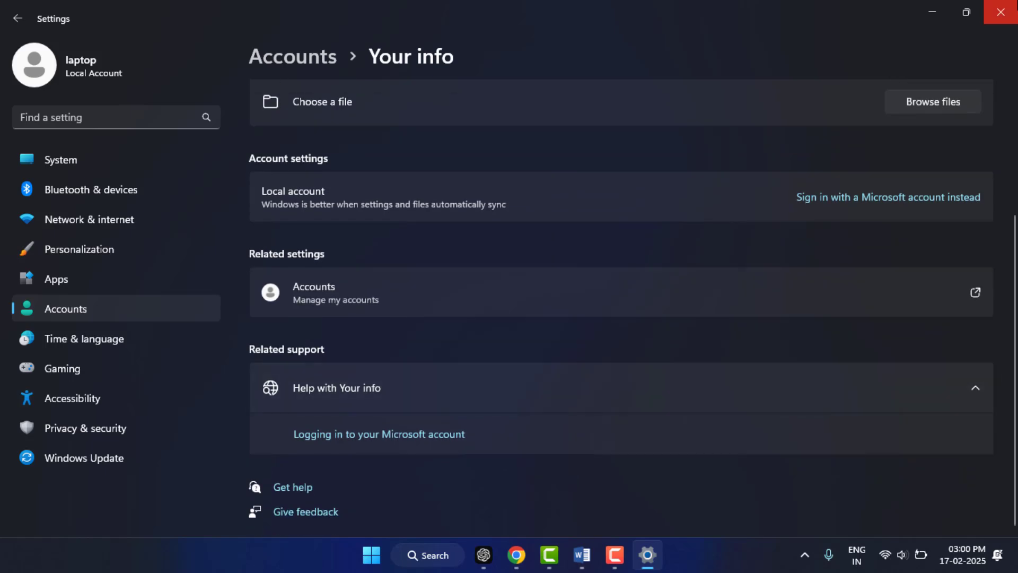
{"action": "left_click", "coordinate": [1001, 12]}
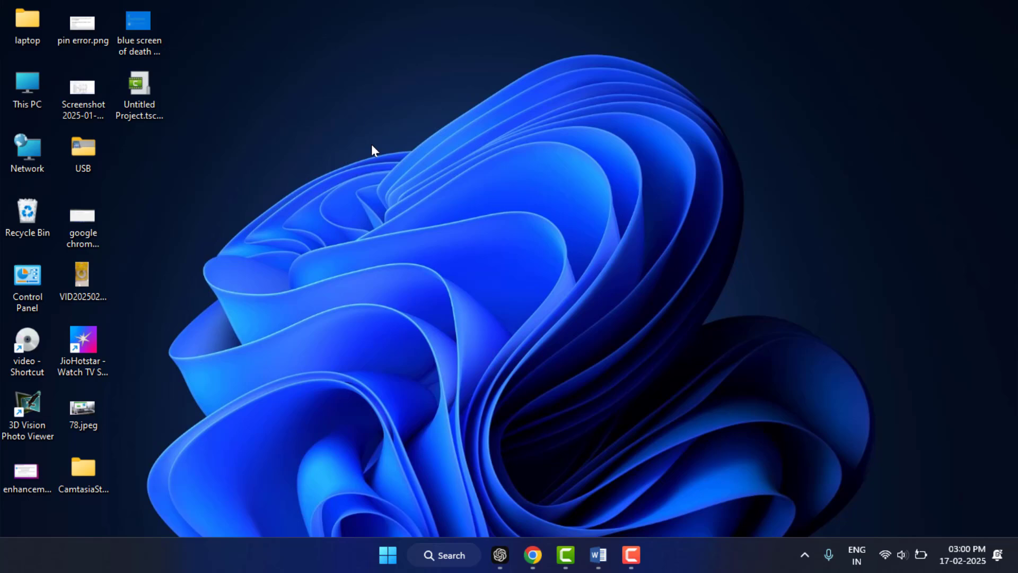
{"action": "right_click", "coordinate": [371, 144]}
{"action": "left_click", "coordinate": [385, 206]}
{"action": "right_click", "coordinate": [424, 227]}
{"action": "left_click", "coordinate": [430, 221]}
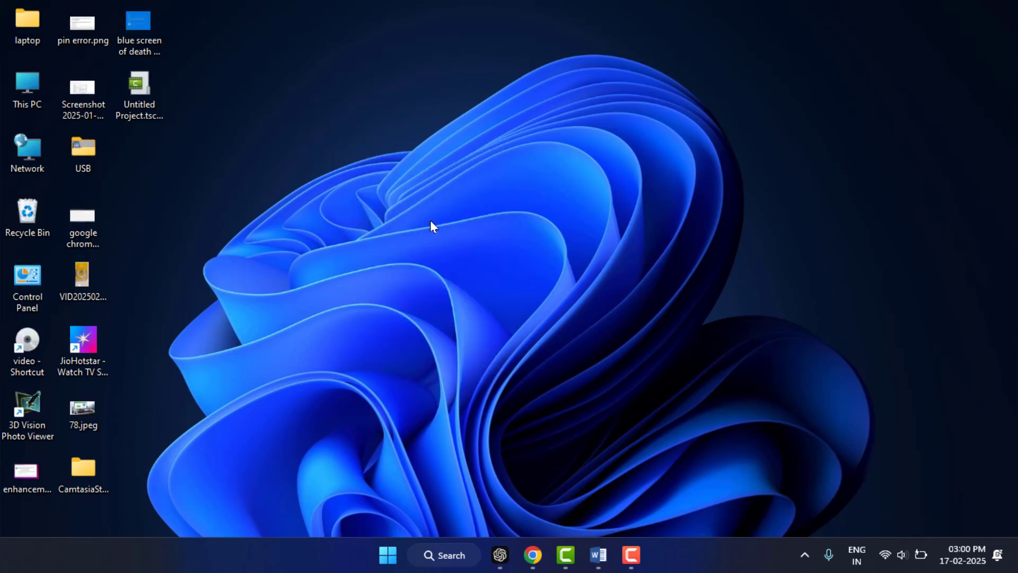